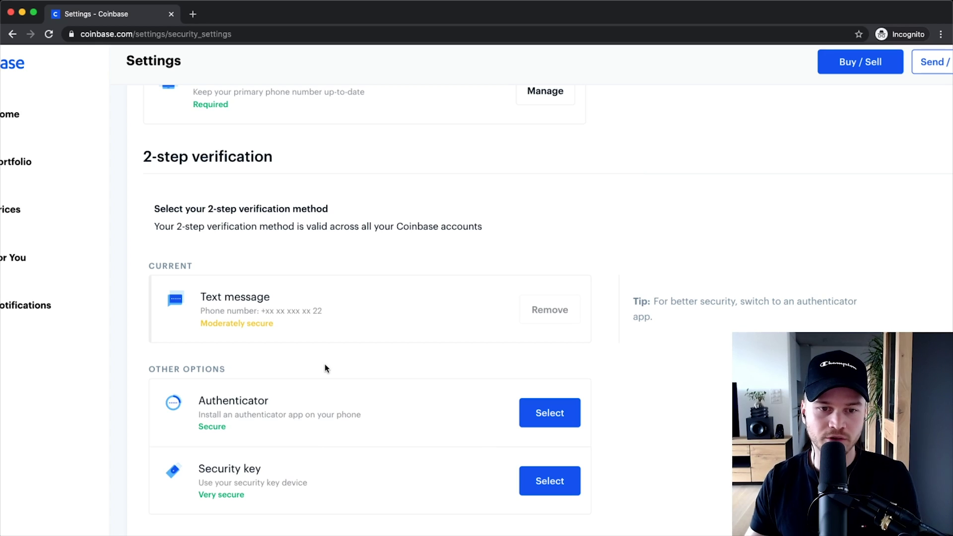
pyautogui.scroll(5, 312, 309)
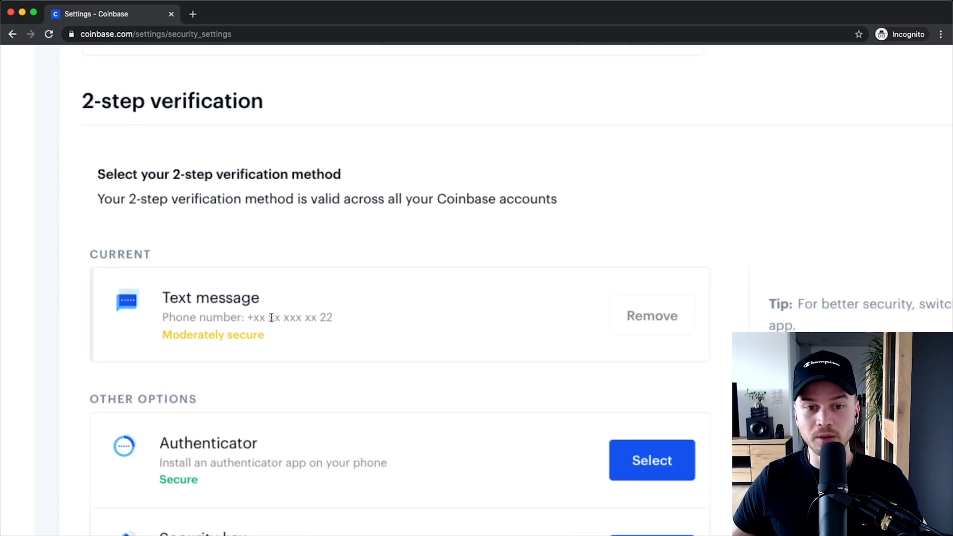
pyautogui.scroll(-5, 305, 331)
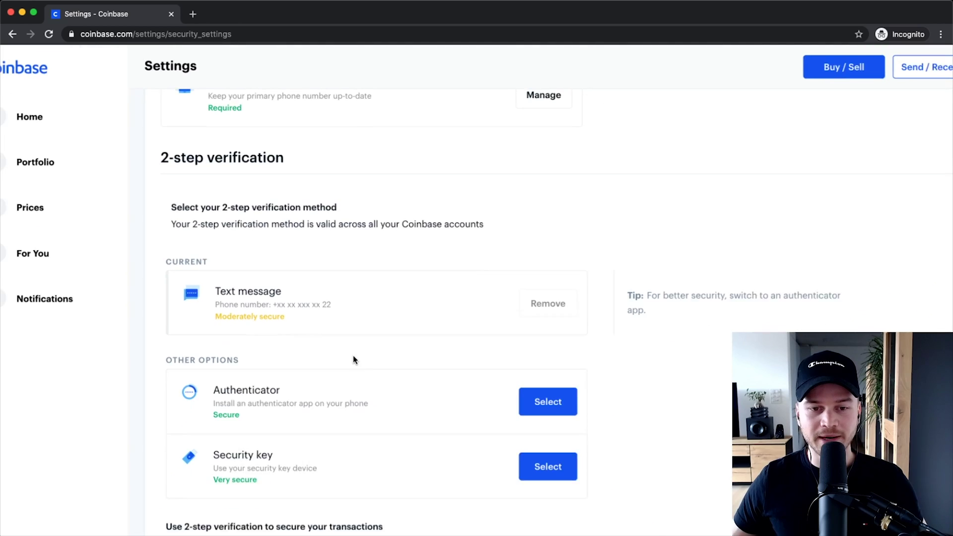
pyautogui.scroll(5, 207, 308)
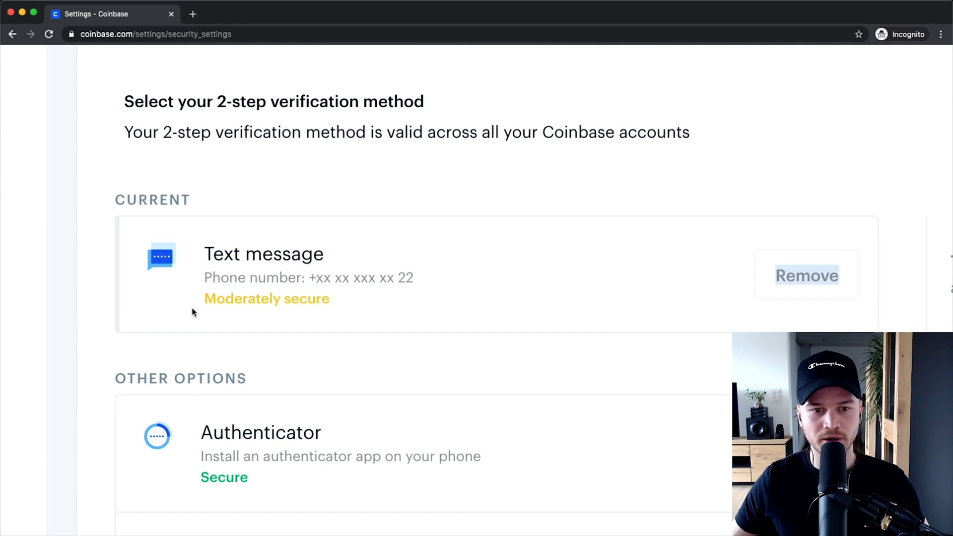
pyautogui.scroll(-5, 357, 346)
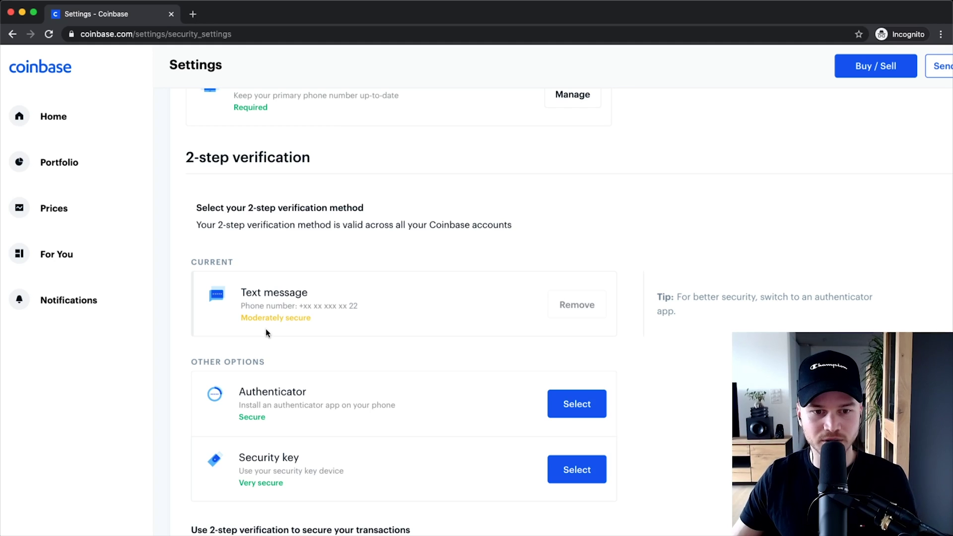
pyautogui.scroll(-4, 290, 329)
pyautogui.scroll(4, 287, 265)
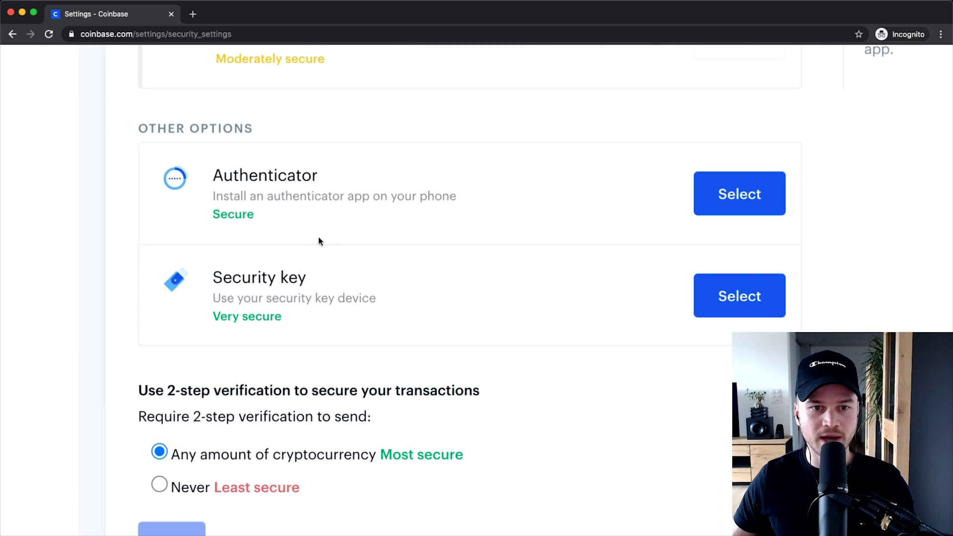
pyautogui.scroll(1, 373, 241)
pyautogui.hscroll(1, 377, 242)
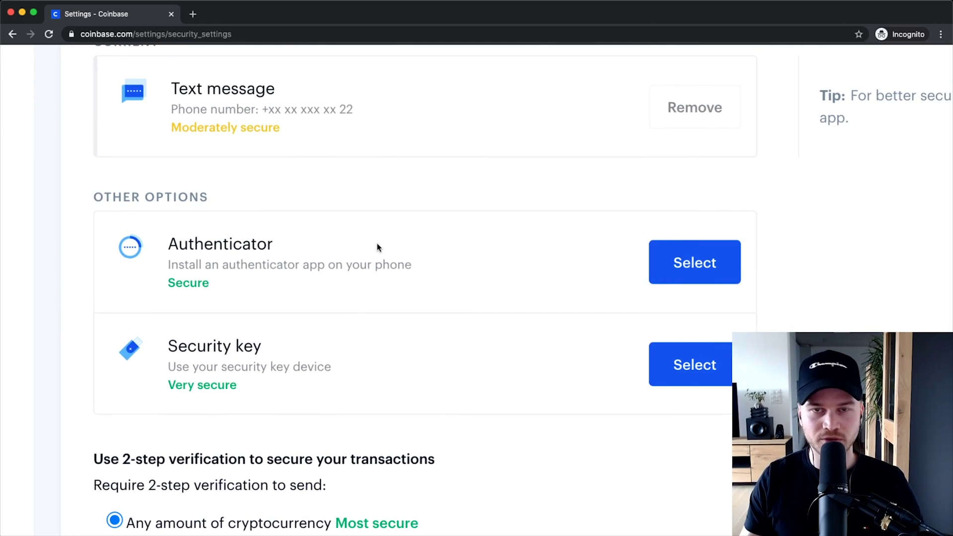
pyautogui.moveTo(170, 243); pyautogui.dragTo(285, 239)
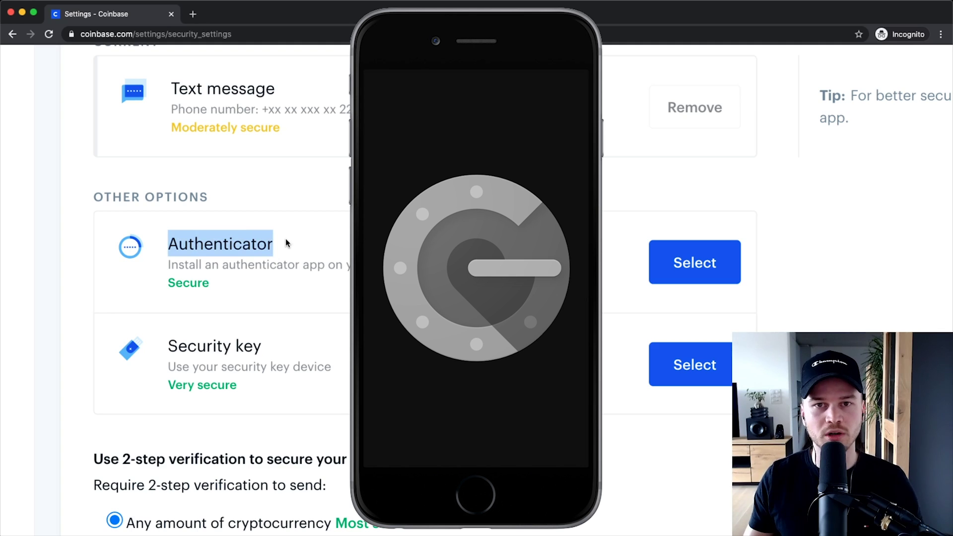
pyautogui.scroll(-1, 264, 252)
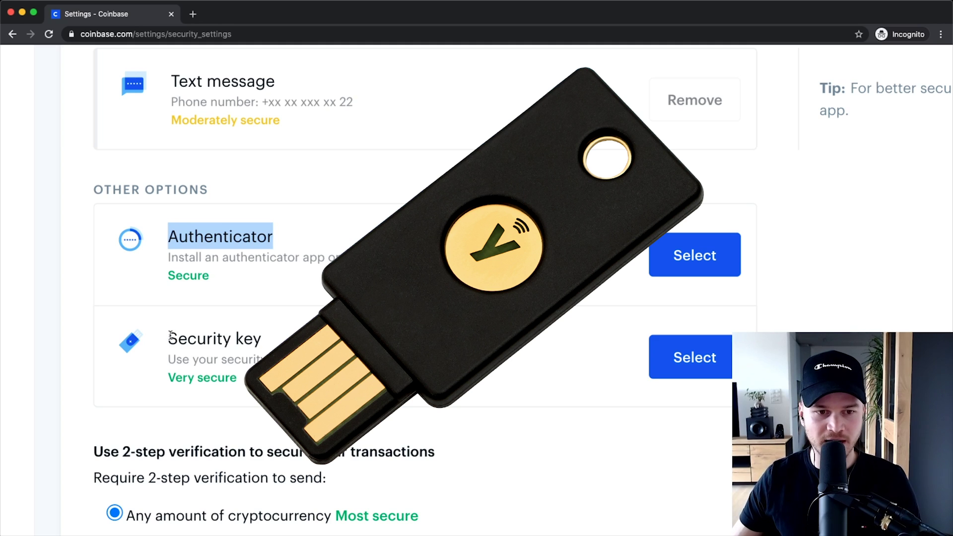
pyautogui.moveTo(169, 337); pyautogui.dragTo(270, 339)
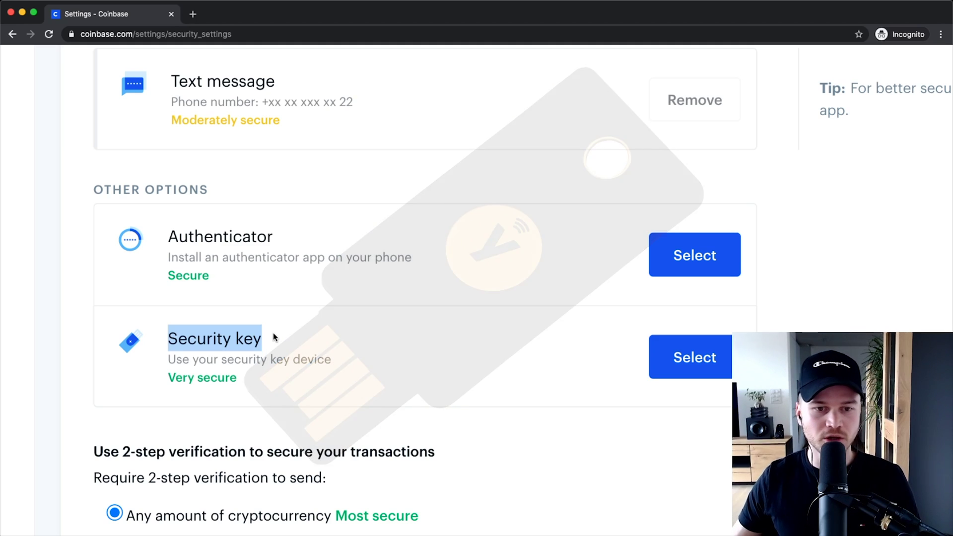
pyautogui.click(274, 336)
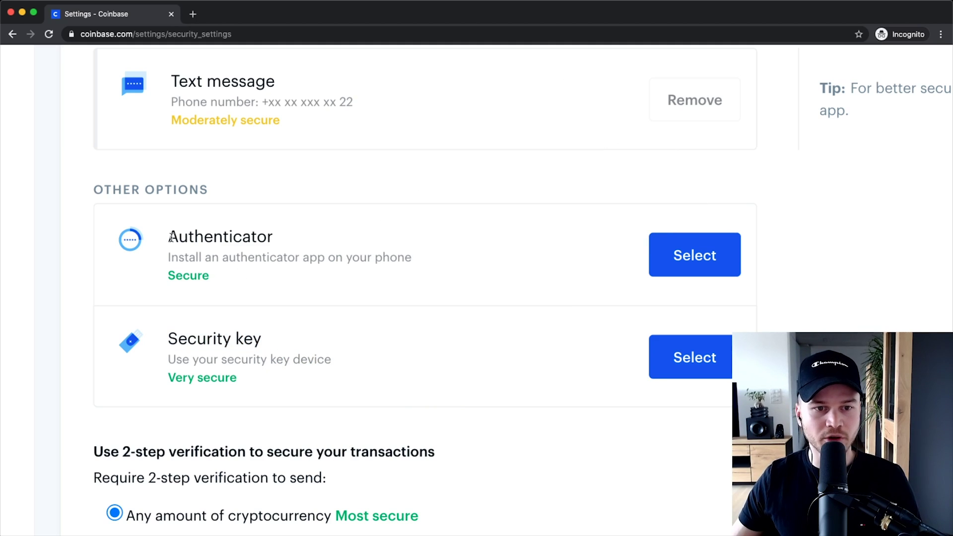
pyautogui.moveTo(168, 237); pyautogui.dragTo(334, 232)
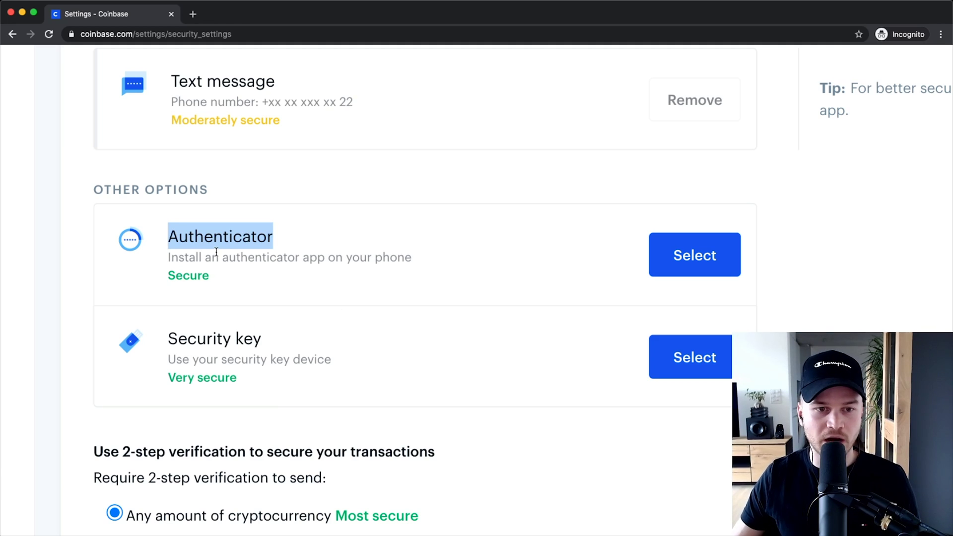
pyautogui.click(167, 244)
pyautogui.moveTo(170, 234); pyautogui.dragTo(303, 241)
pyautogui.click(302, 262)
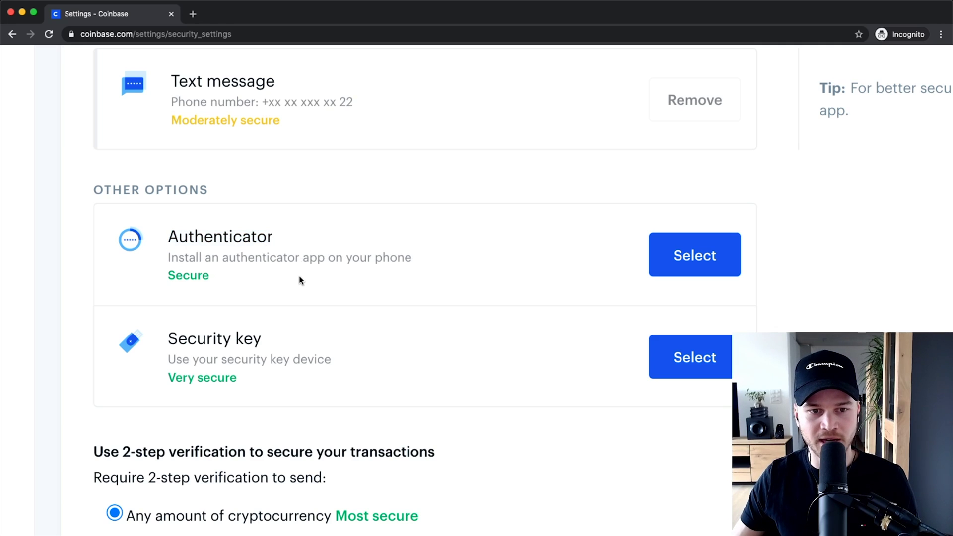
pyautogui.moveTo(171, 342); pyautogui.dragTo(288, 341)
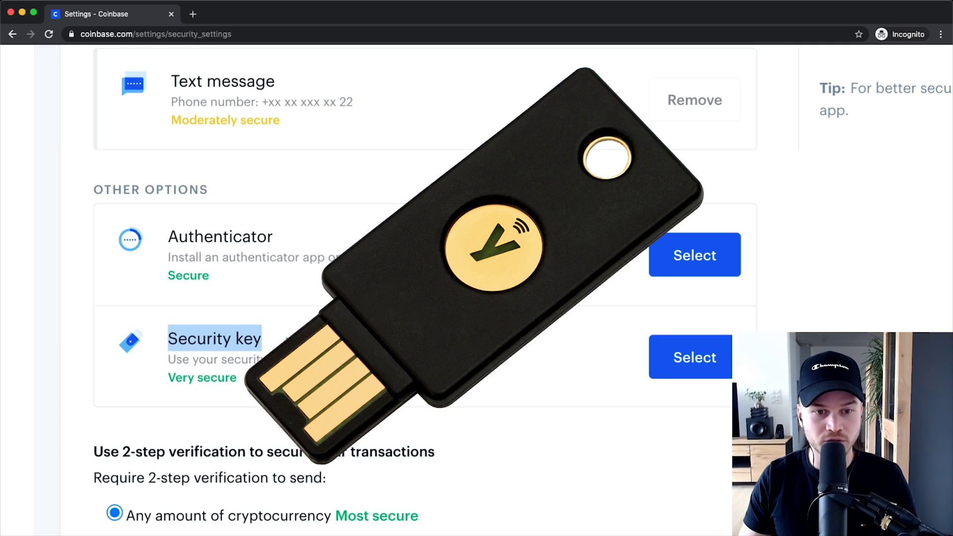
pyautogui.click(308, 329)
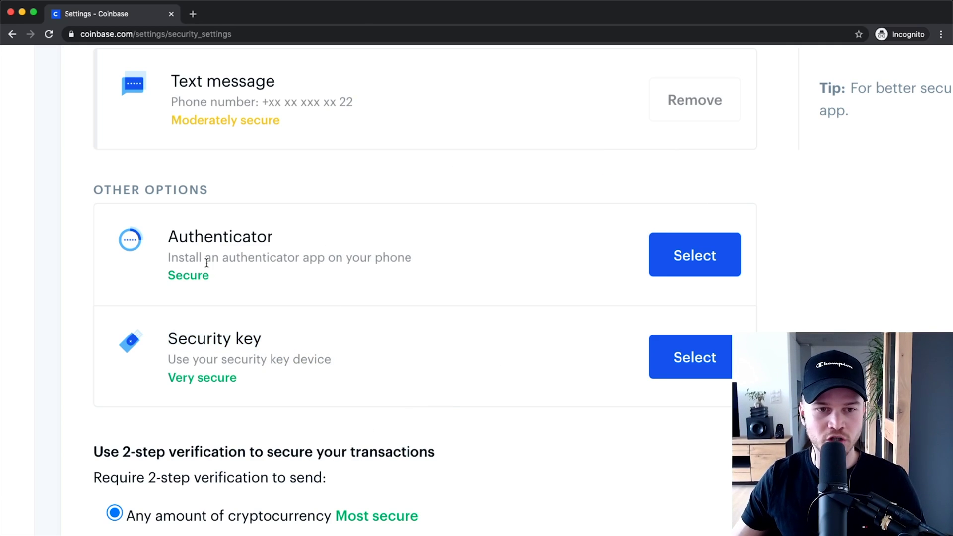
pyautogui.doubleClick(170, 236)
pyautogui.click(383, 238)
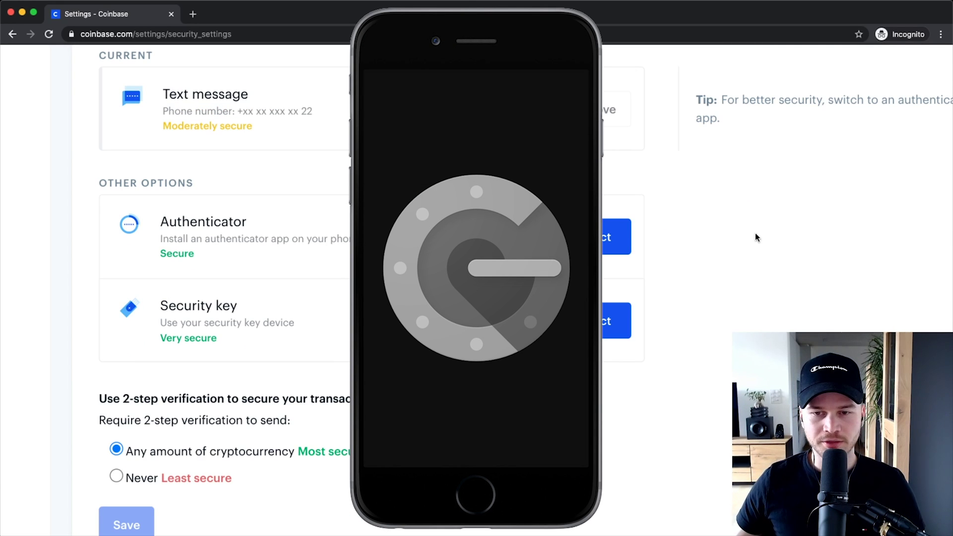
pyautogui.doubleClick(293, 218)
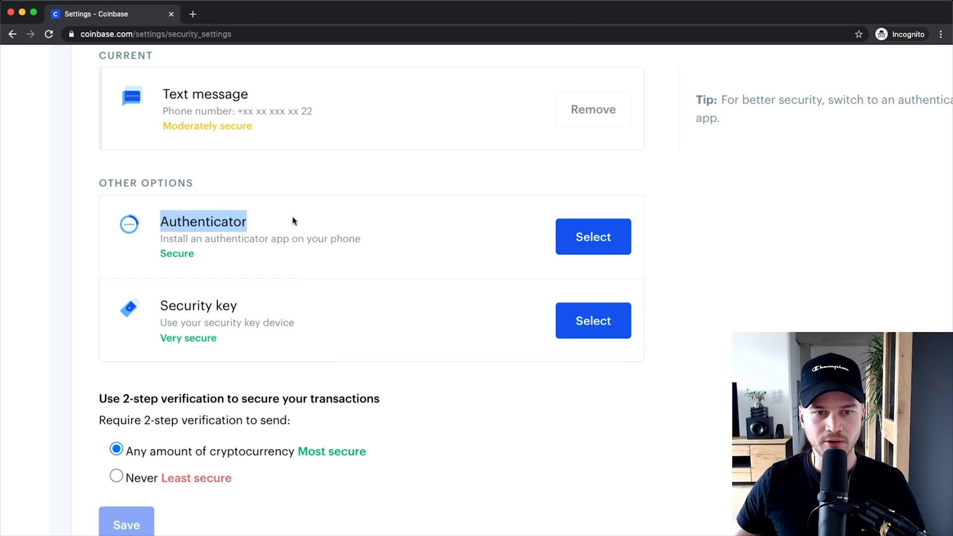
pyautogui.click(702, 193)
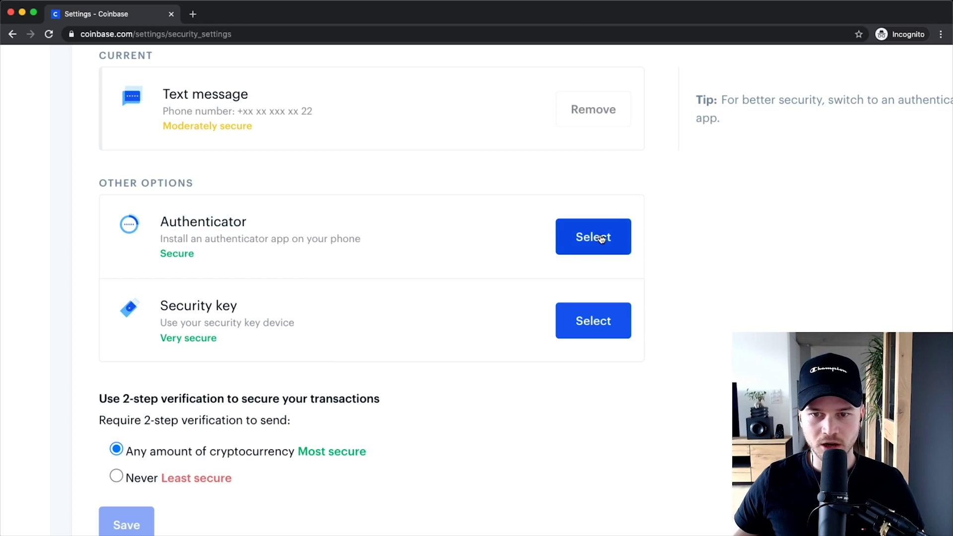
# Select Authenticator as the new 2-step method and confirm with the text-message verification code
pyautogui.click(601, 236)
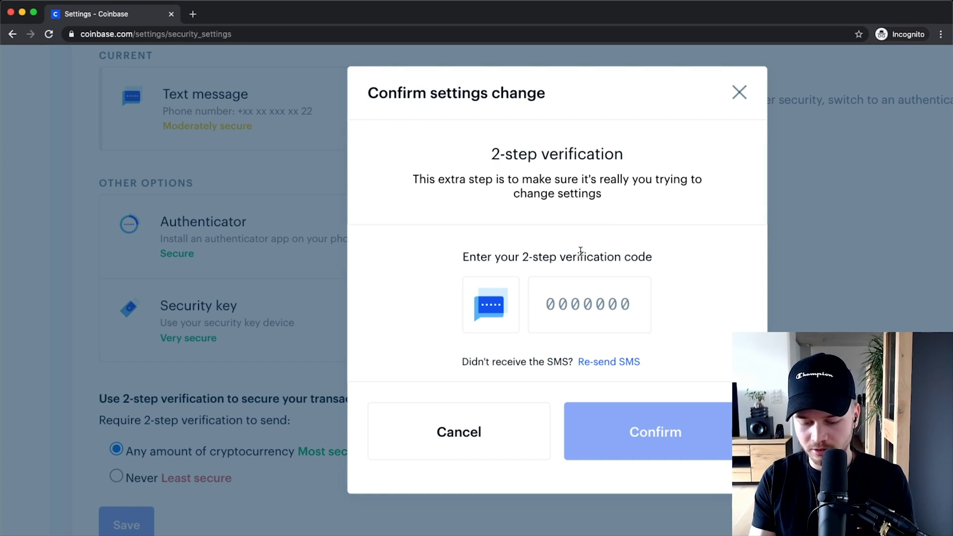
pyautogui.click(566, 298)
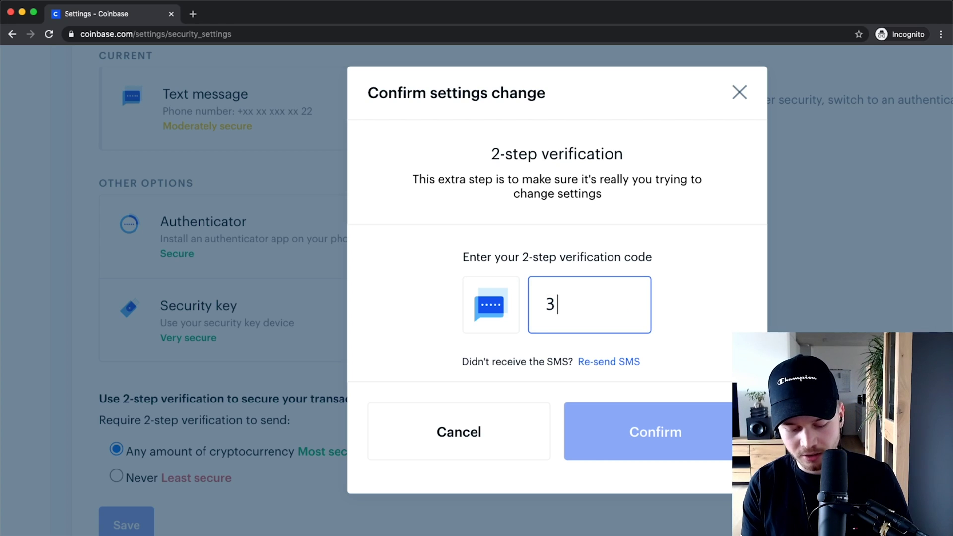
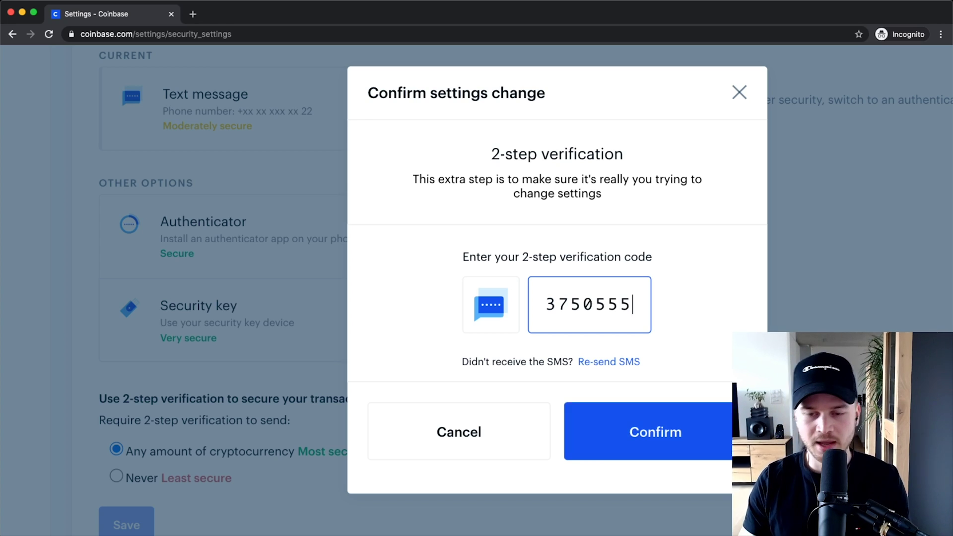
pyautogui.click(674, 435)
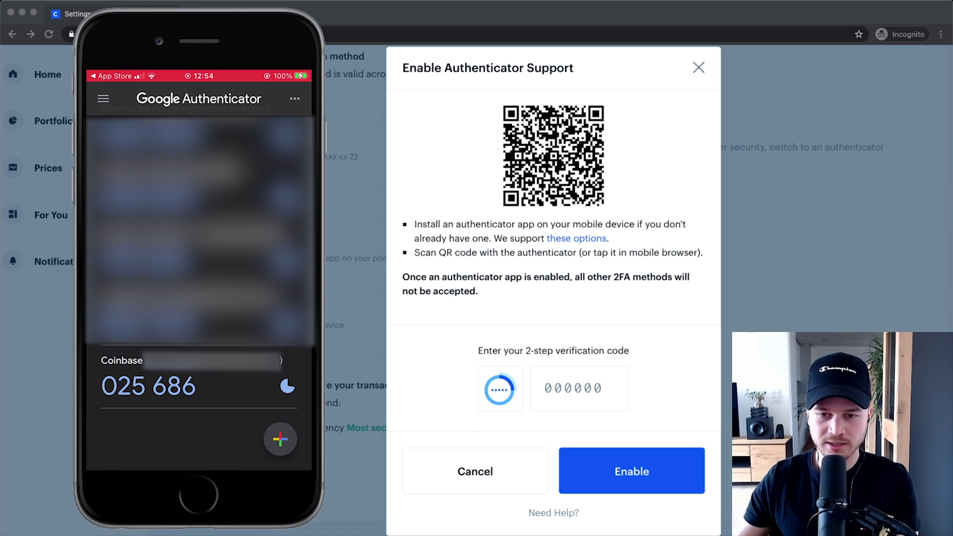
# Return focus to the browser showing the Enable Authenticator Support dialog
pyautogui.click(567, 392)
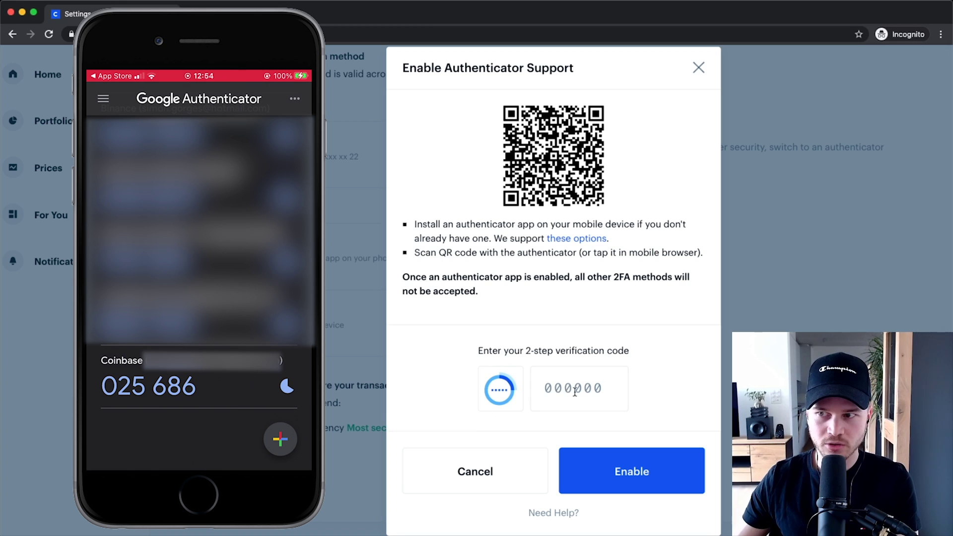
# Enter the six-digit code from Google Authenticator and enable the authenticator
pyautogui.click(567, 390)
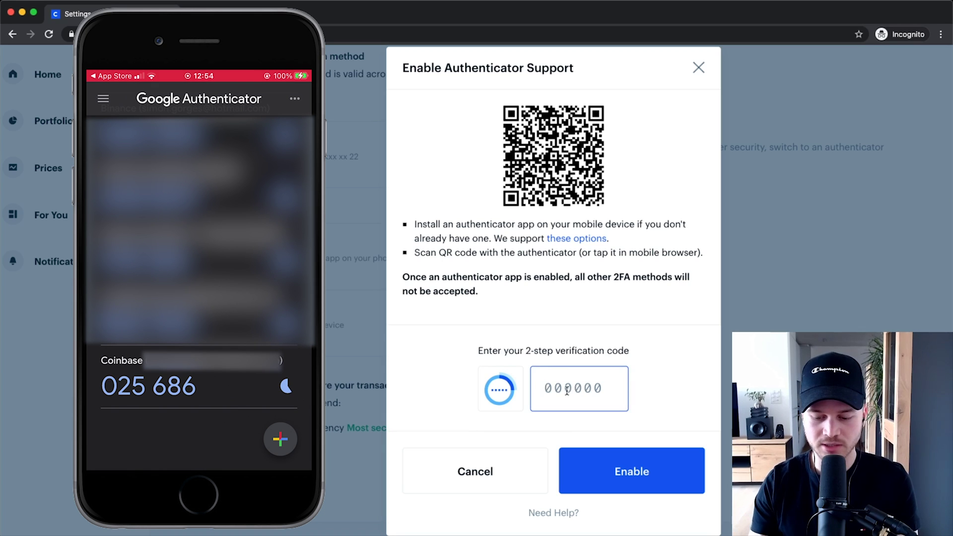
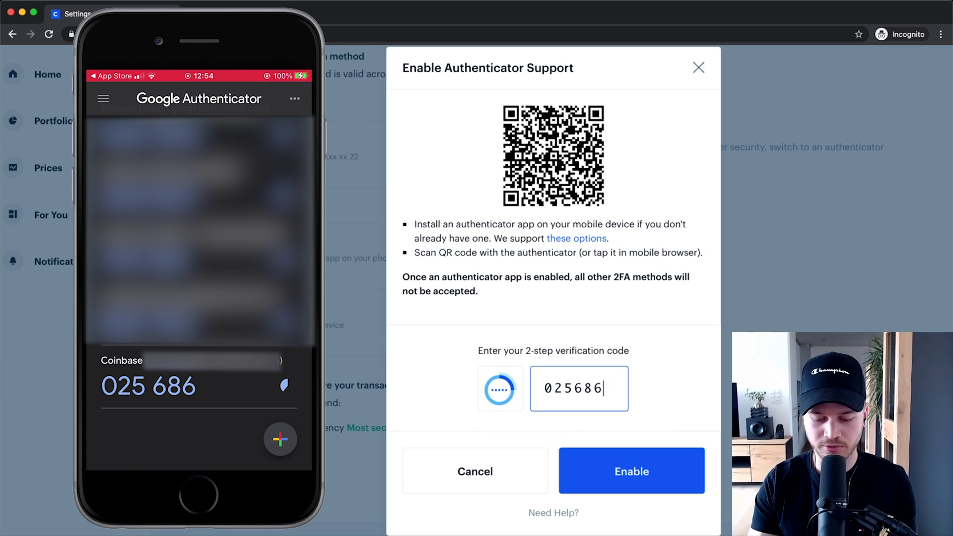
pyautogui.click(626, 473)
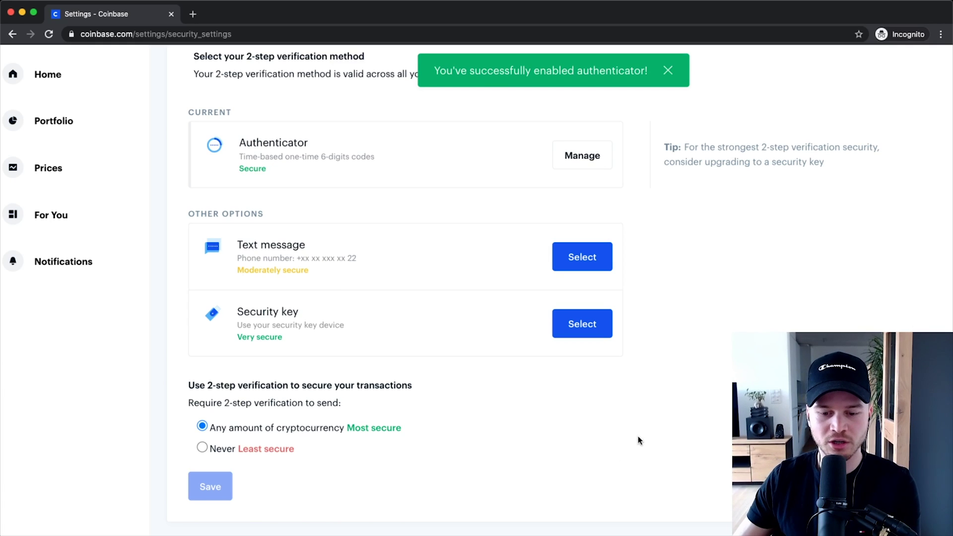
# Scroll the security page to verify Authenticator is now the current 2-step verification method
pyautogui.scroll(3, 718, 417)
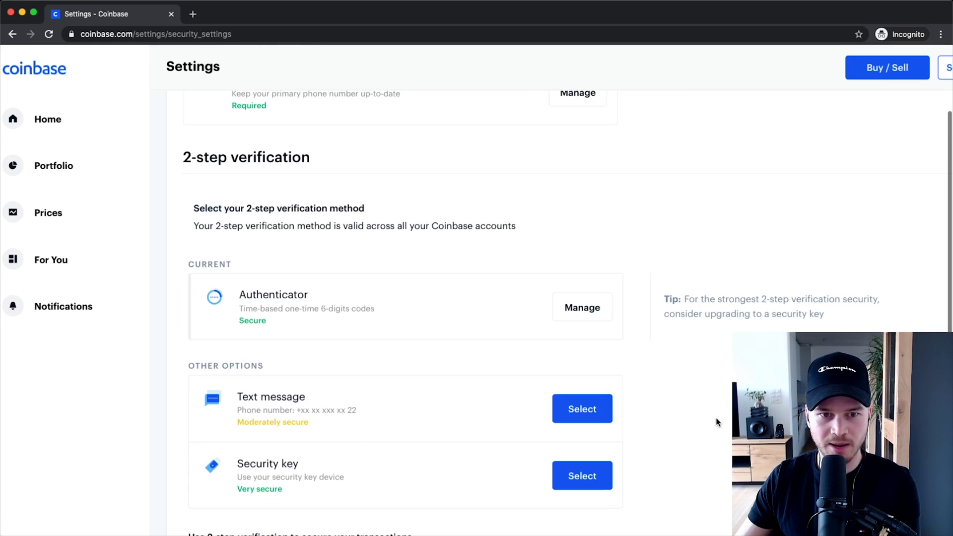
pyautogui.scroll(-2, 718, 422)
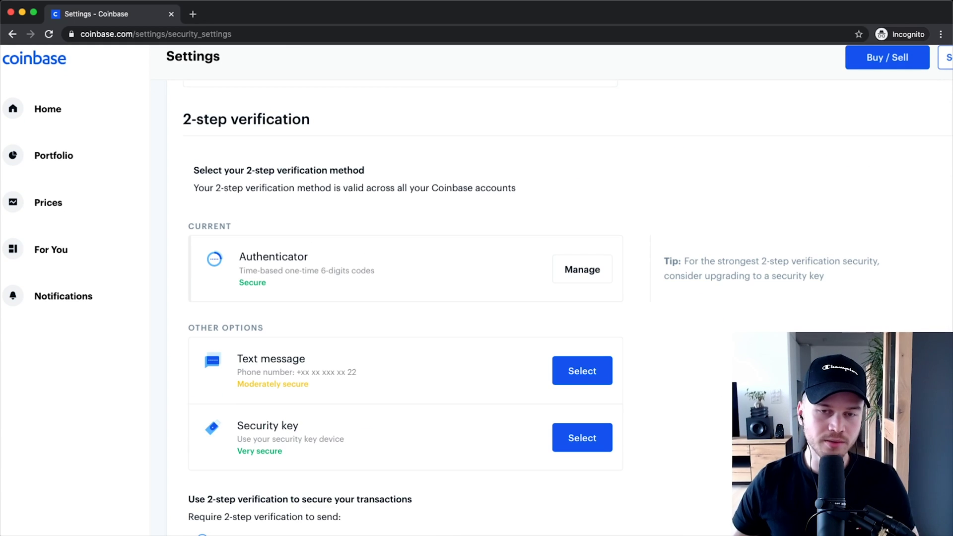